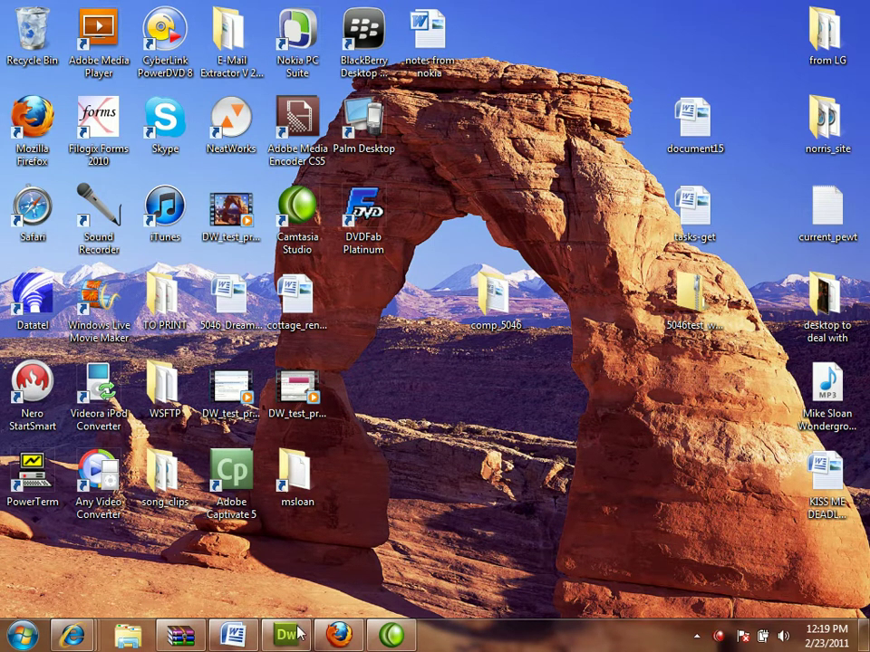
Start Snipping Tool from the Start menu's All Programs > Accessories folder.
{"action": "left_click", "coordinate": [26, 640]}
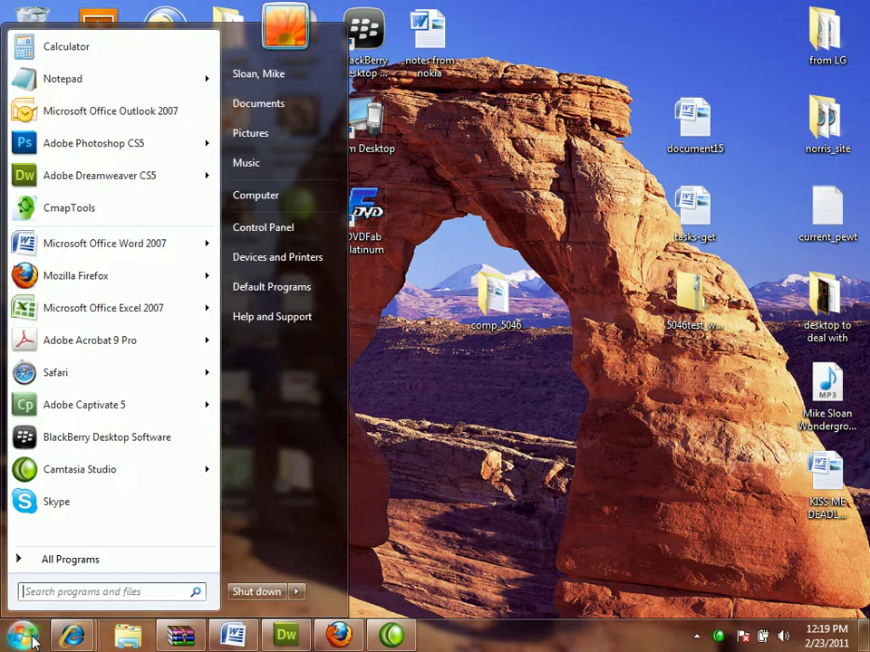
{"action": "left_click", "coordinate": [60, 568]}
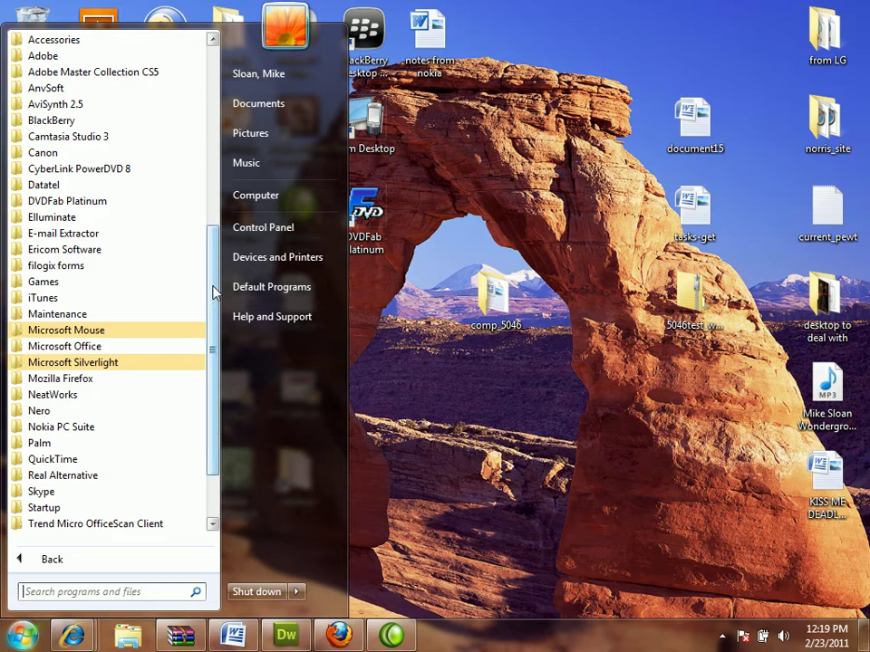
{"action": "scroll", "coordinate": [209, 263], "scroll_direction": "up", "scroll_amount": 3}
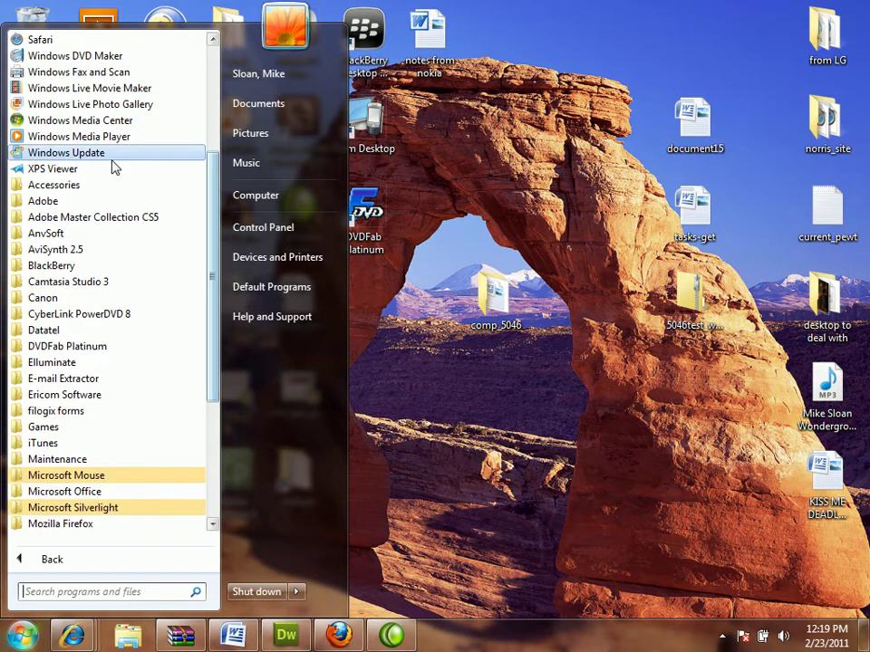
{"action": "left_click", "coordinate": [57, 185]}
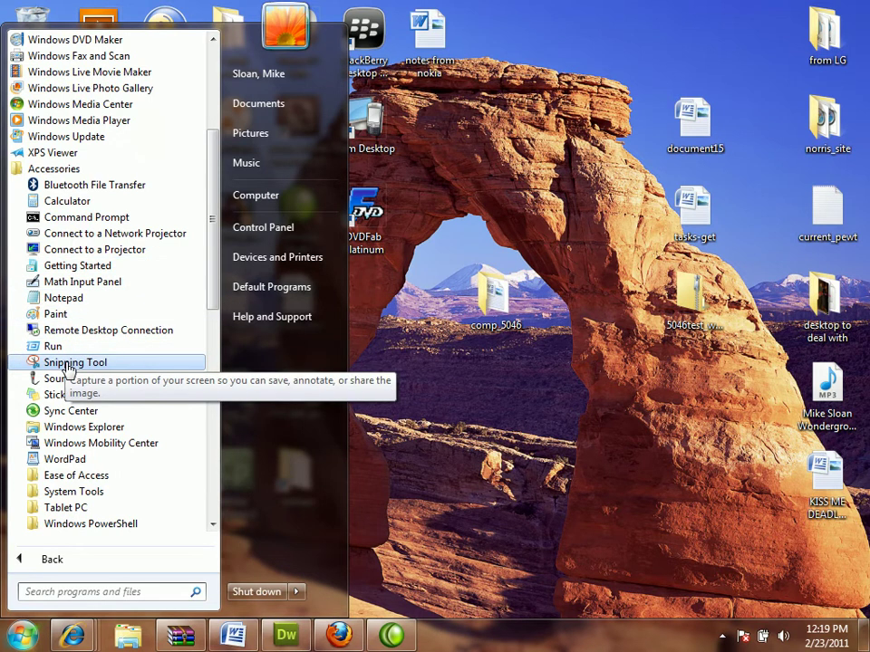
{"action": "left_click", "coordinate": [69, 363]}
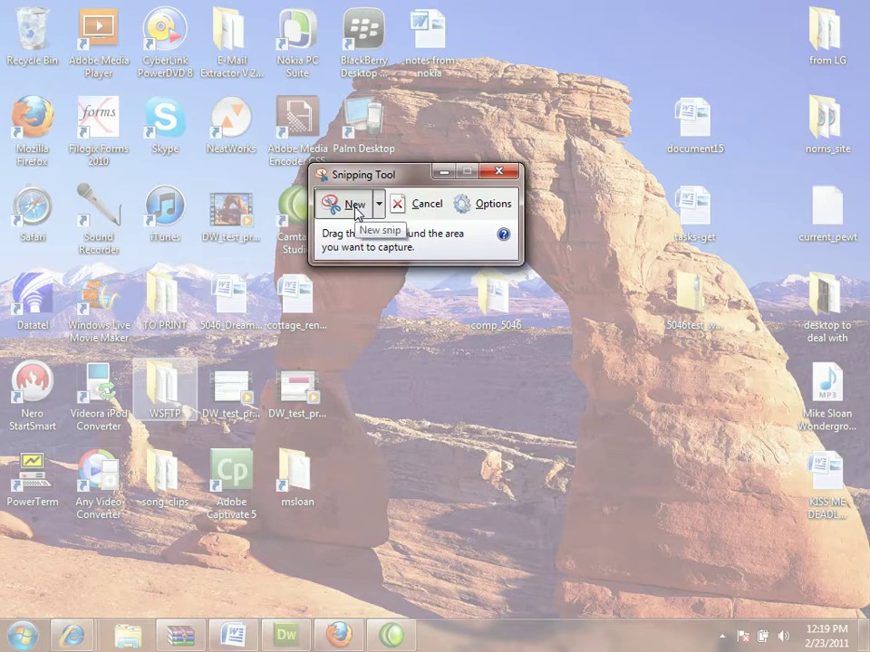
Cancel the pending snip and open Site Setup for 'Dreamweaver Test Site, Thursday' via Manage Sites.
{"action": "key", "text": "Escape"}
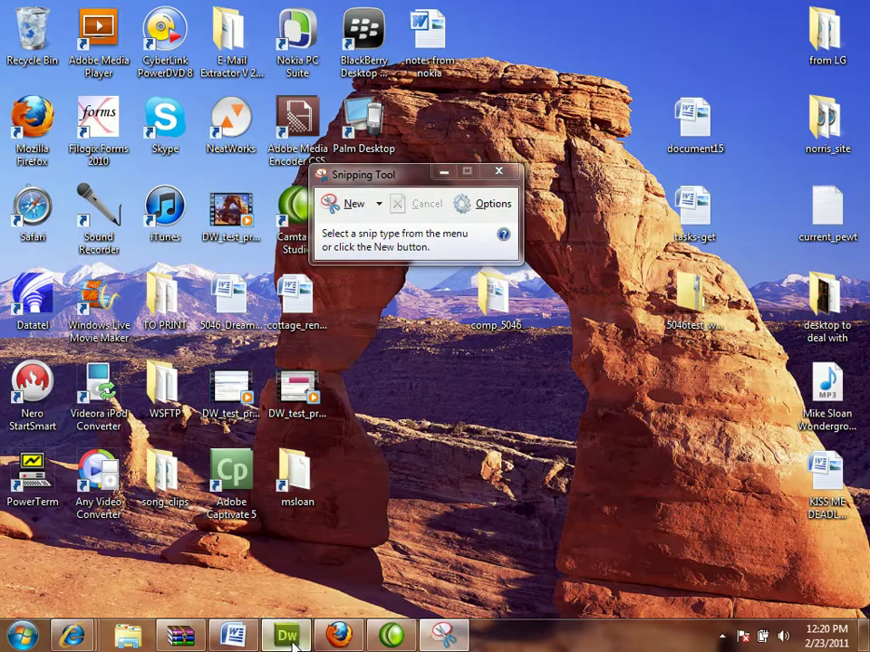
{"action": "left_click", "coordinate": [288, 637]}
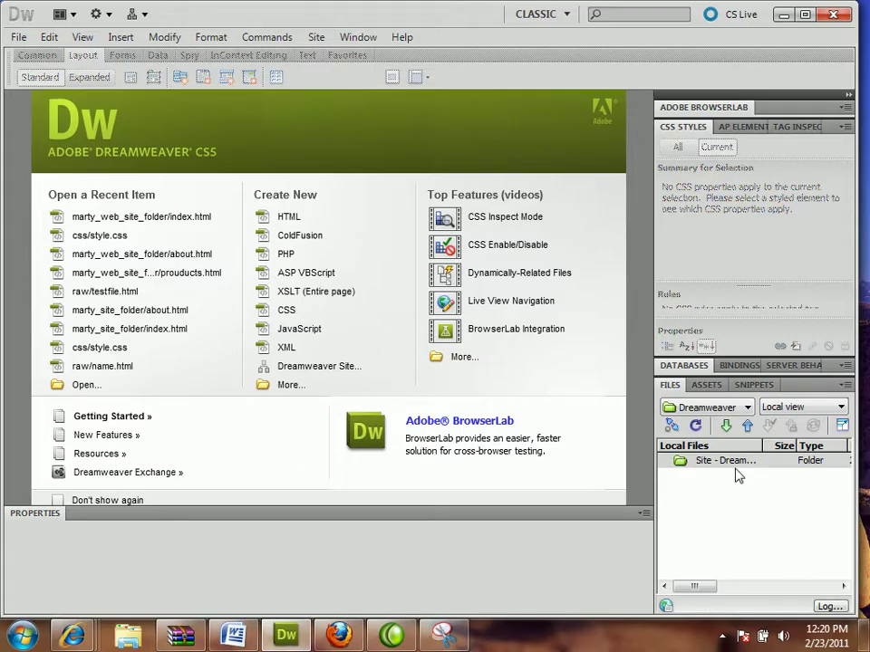
{"action": "left_click", "coordinate": [750, 410]}
{"action": "left_click", "coordinate": [722, 382]}
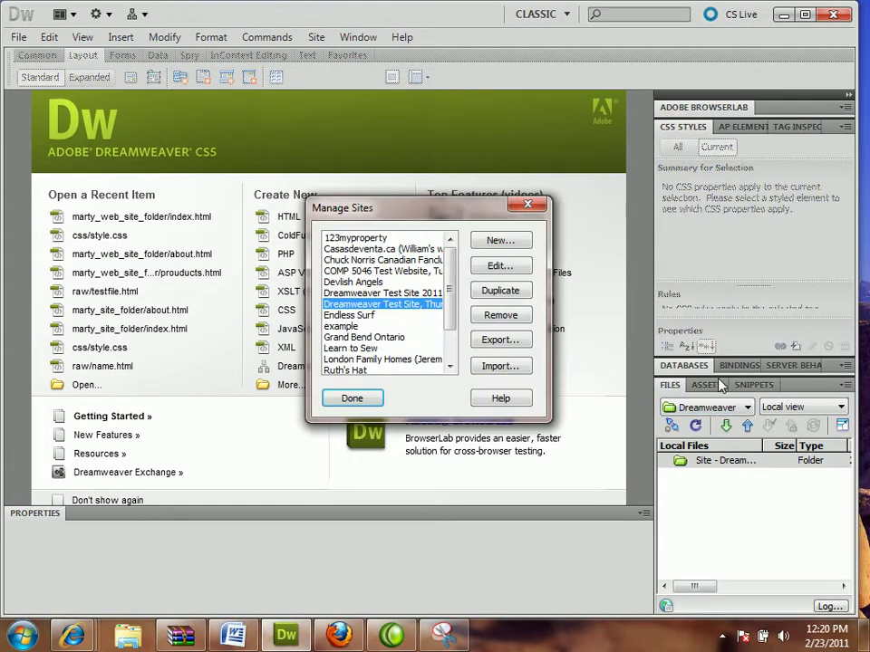
{"action": "left_click", "coordinate": [506, 265]}
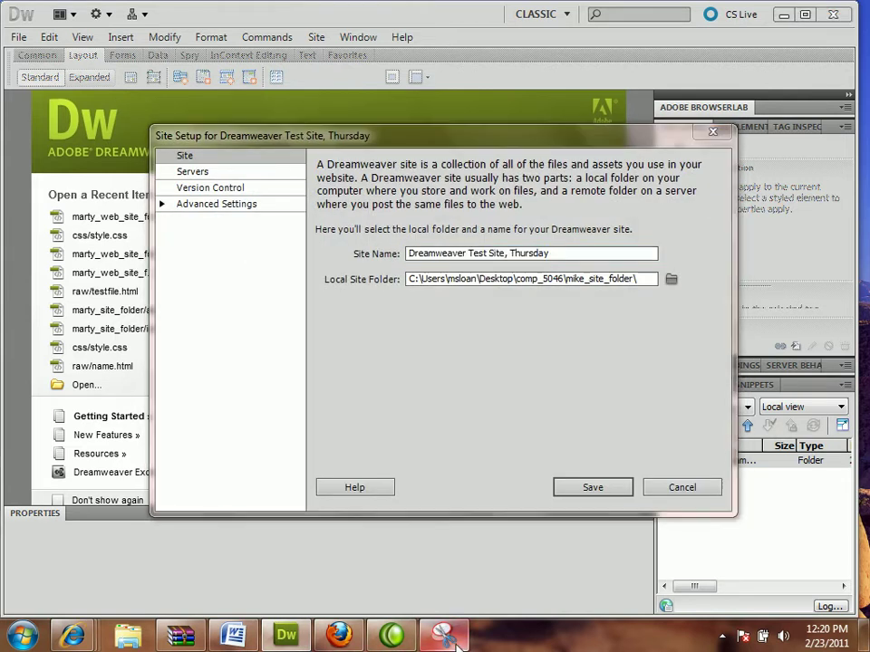
Snip the area around the Site Setup dialog, copy the snip, and bring Word forward.
{"action": "left_click", "coordinate": [347, 207]}
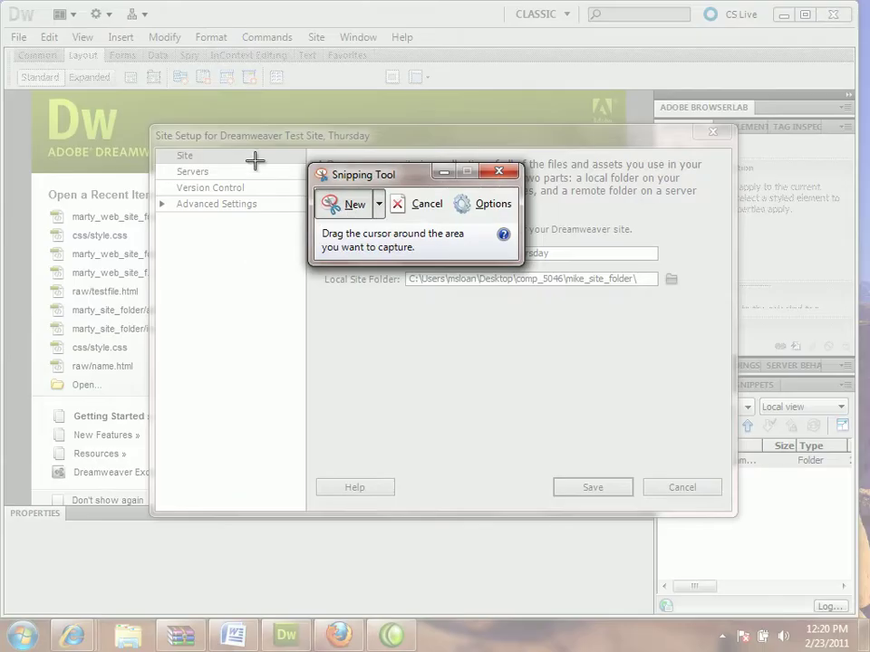
{"action": "left_click_drag", "start_coordinate": [110, 93], "coordinate": [795, 548]}
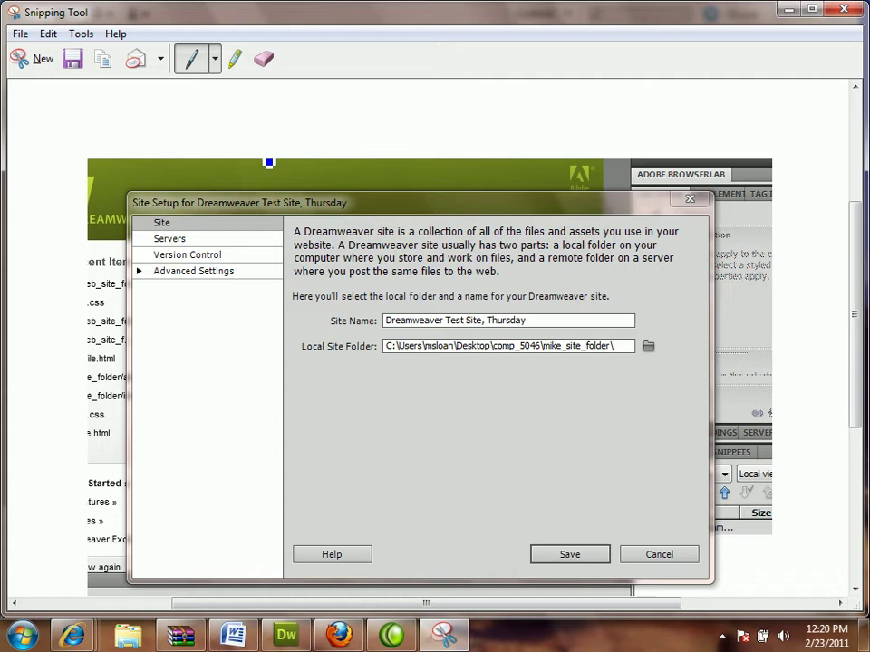
{"action": "right_click", "coordinate": [293, 176]}
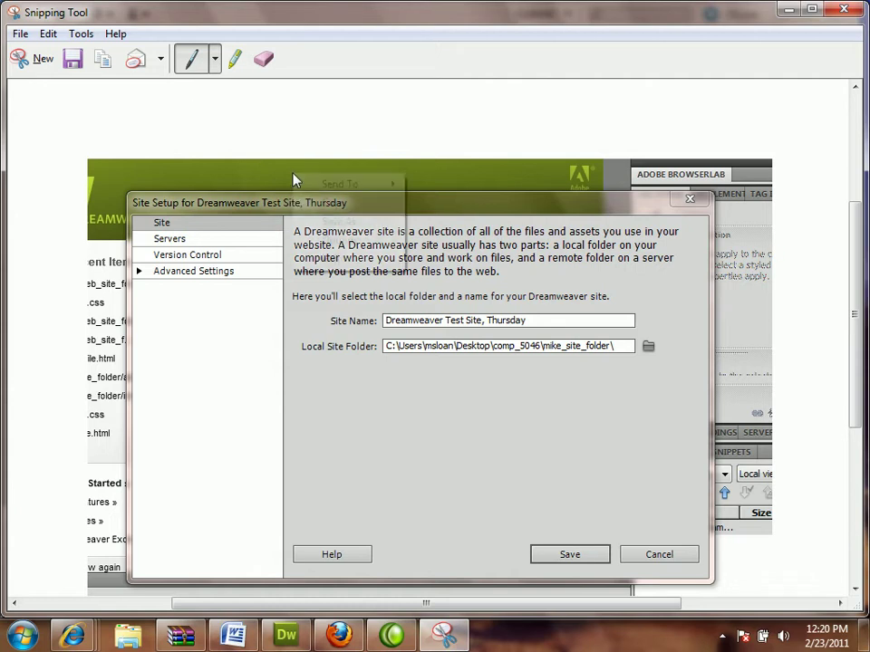
{"action": "left_click", "coordinate": [335, 203]}
{"action": "mouse_move", "coordinate": [233, 635]}
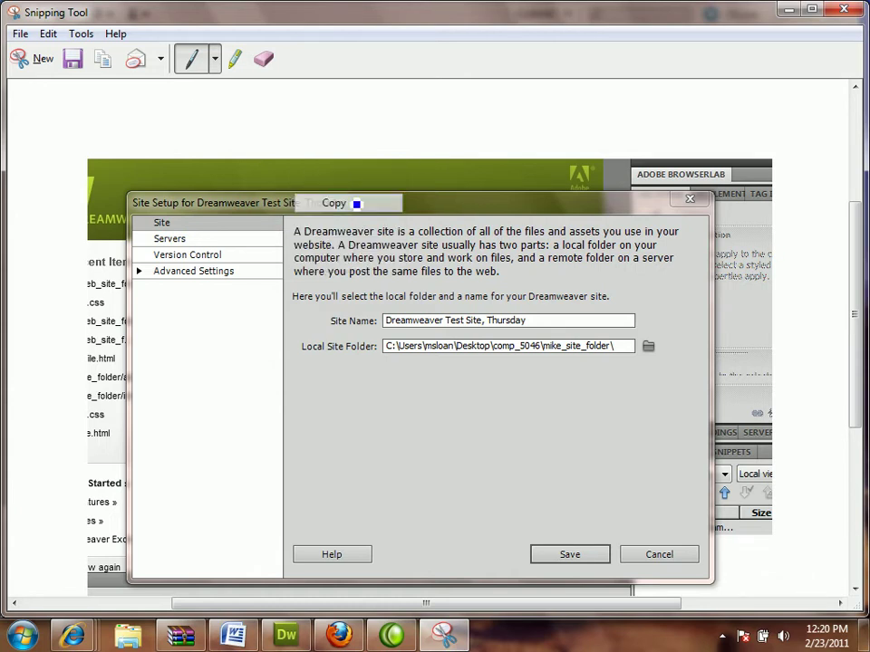
{"action": "left_click", "coordinate": [245, 642]}
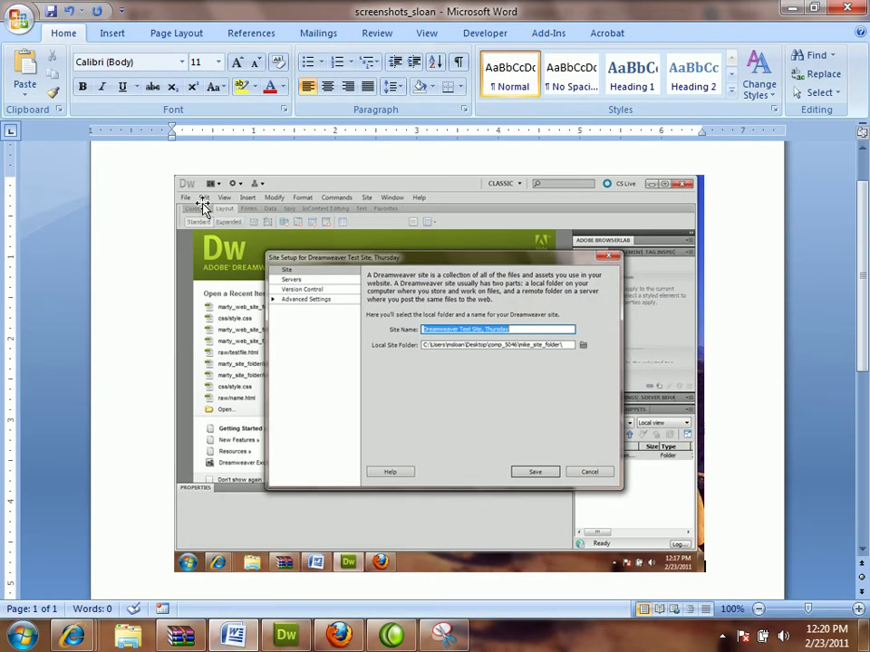
Delete the old screenshot in the Word document and paste the new Site Setup snip.
{"action": "left_click", "coordinate": [203, 207]}
{"action": "key", "text": "Delete"}
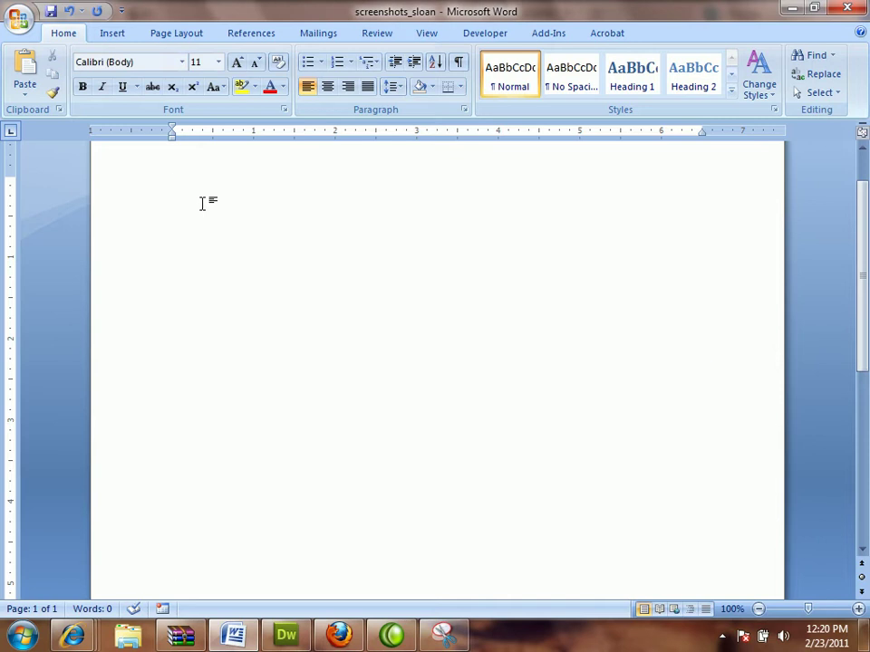
{"action": "key", "text": "ctrl+v"}
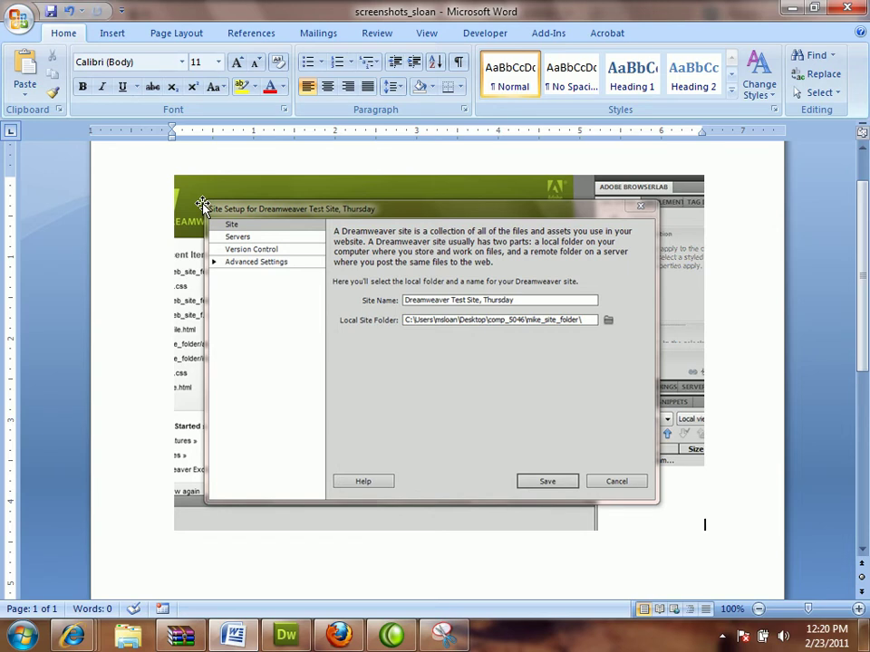
Start Snipping Tool again from the Start menu's All Programs > Accessories folder.
{"action": "left_click", "coordinate": [16, 636]}
{"action": "left_click", "coordinate": [21, 560]}
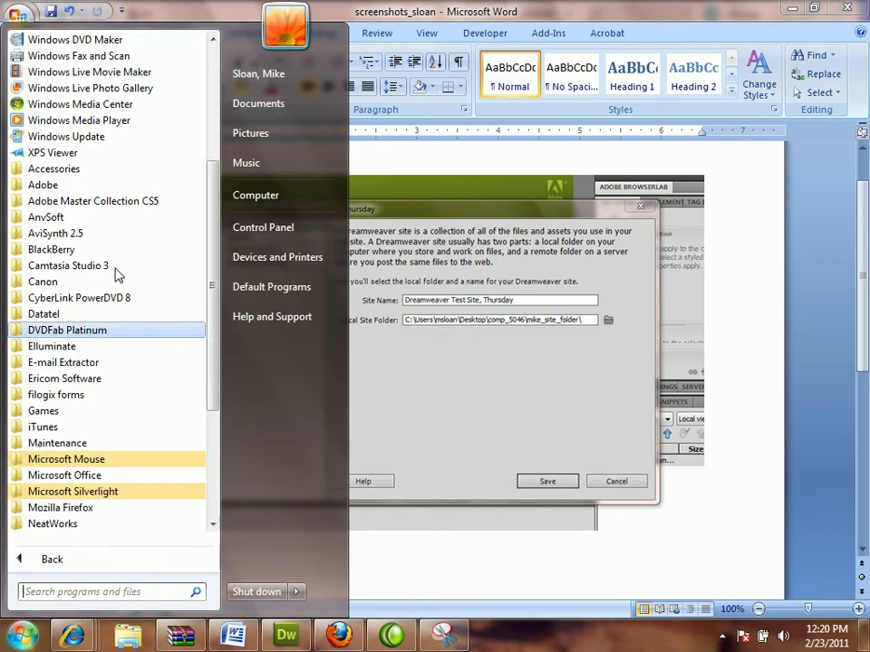
{"action": "left_click", "coordinate": [52, 170]}
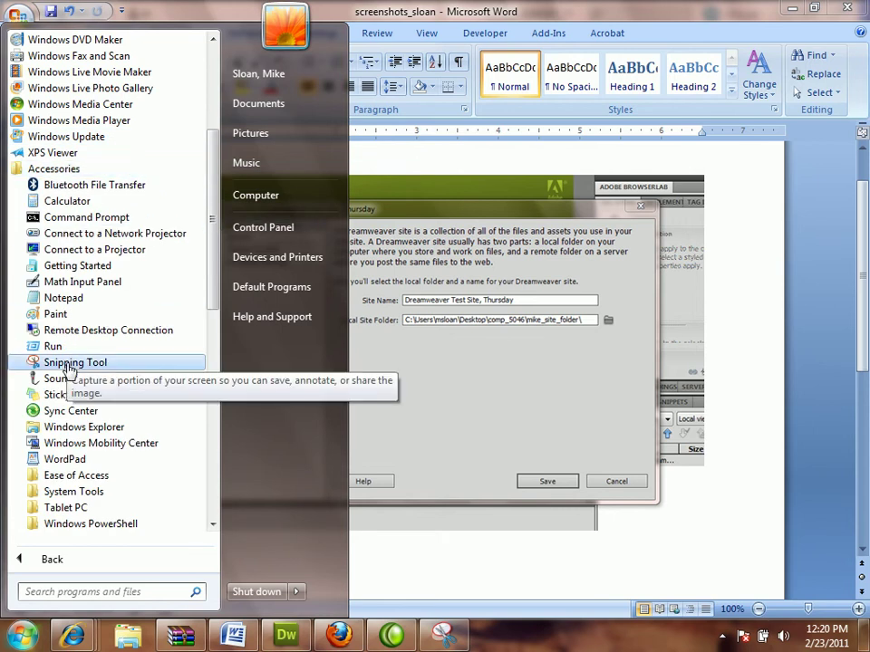
{"action": "left_click", "coordinate": [70, 365]}
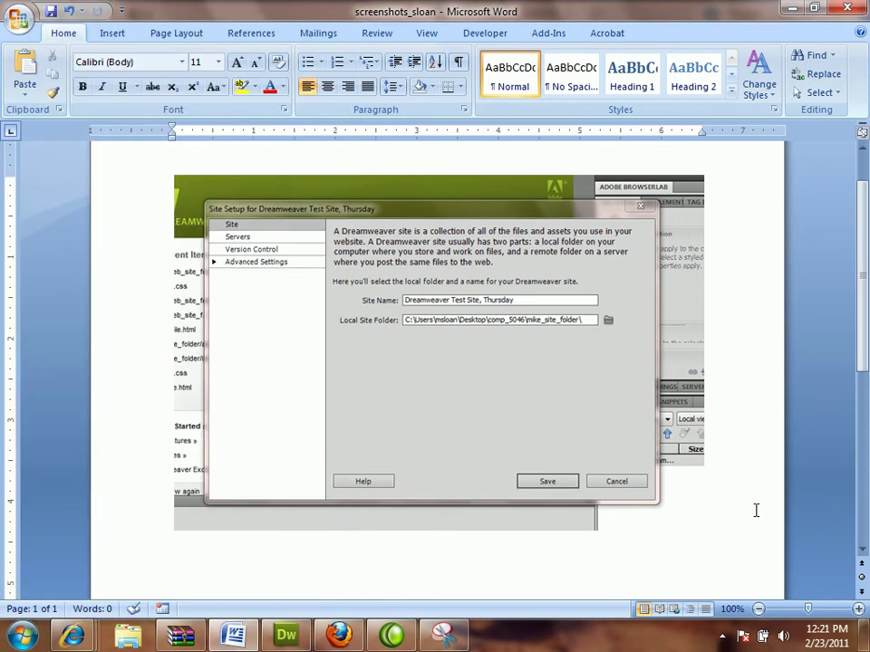